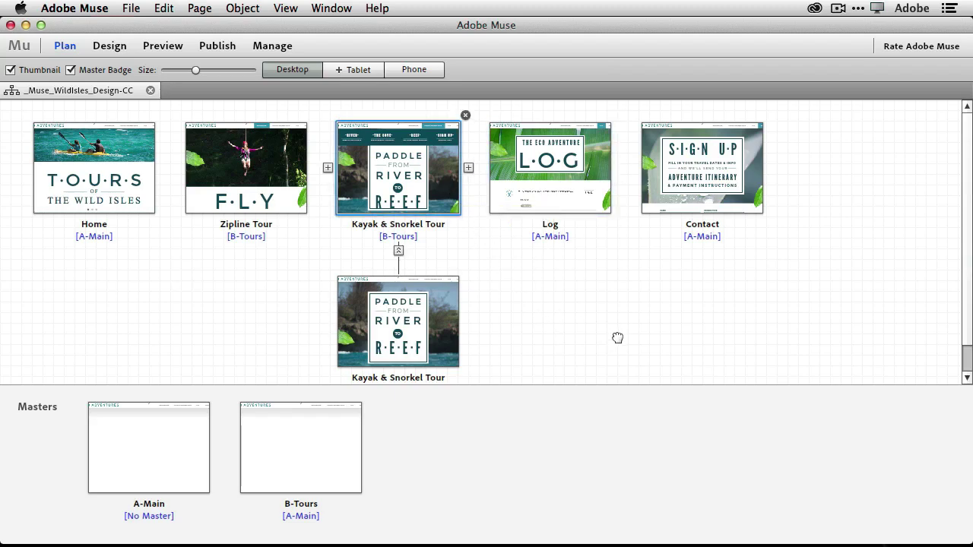
Open the Kayak & Snorkel Tour page, dock the panels, and check River and The Cove anchor links.
key(super+l)
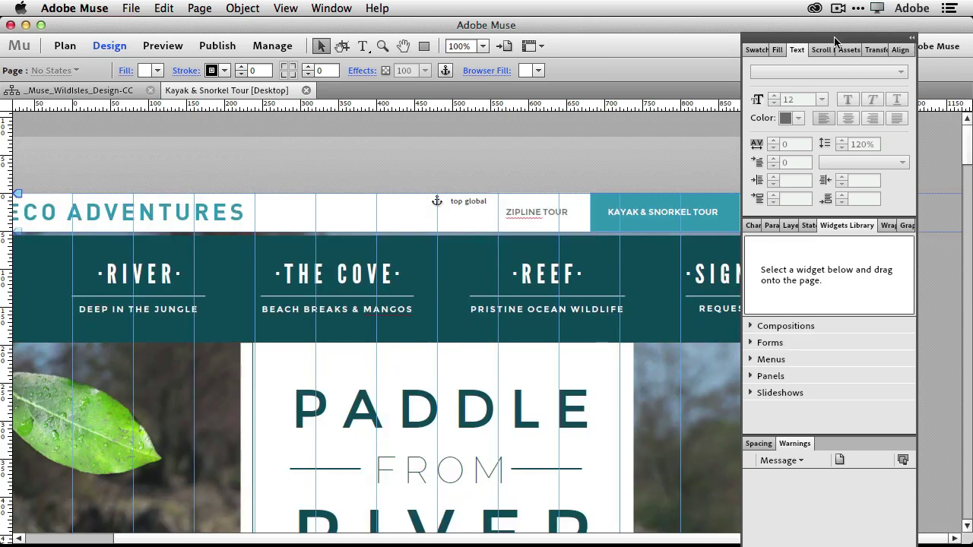
drag(835, 40, 899, 40)
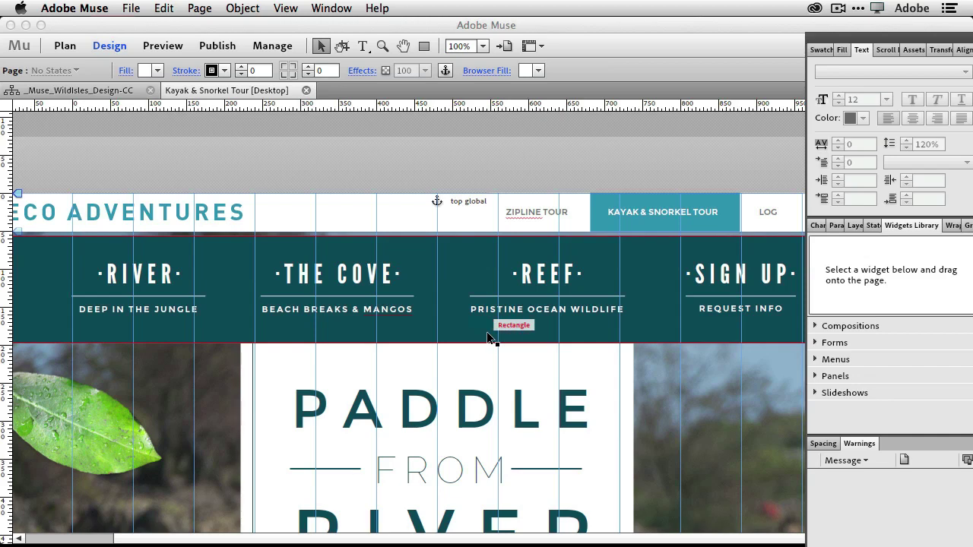
click(160, 281)
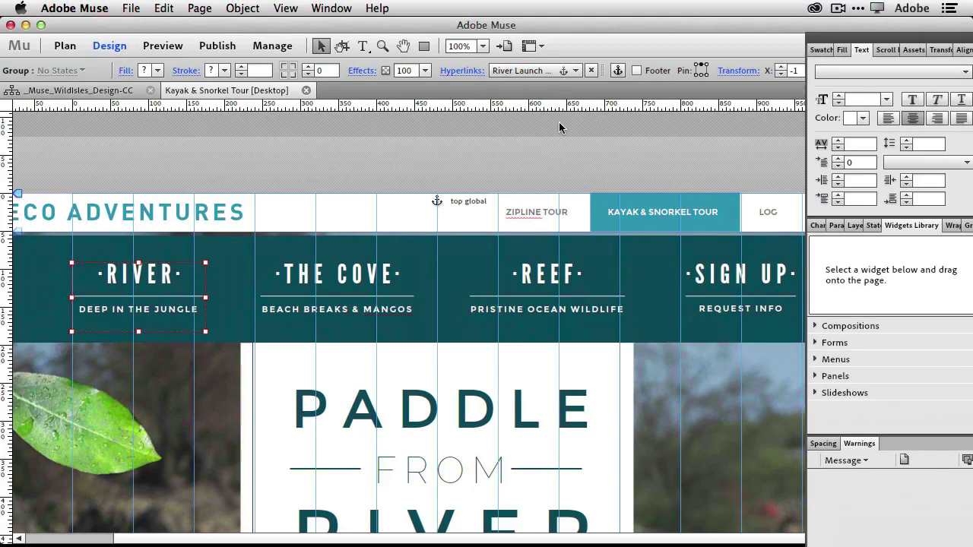
click(371, 277)
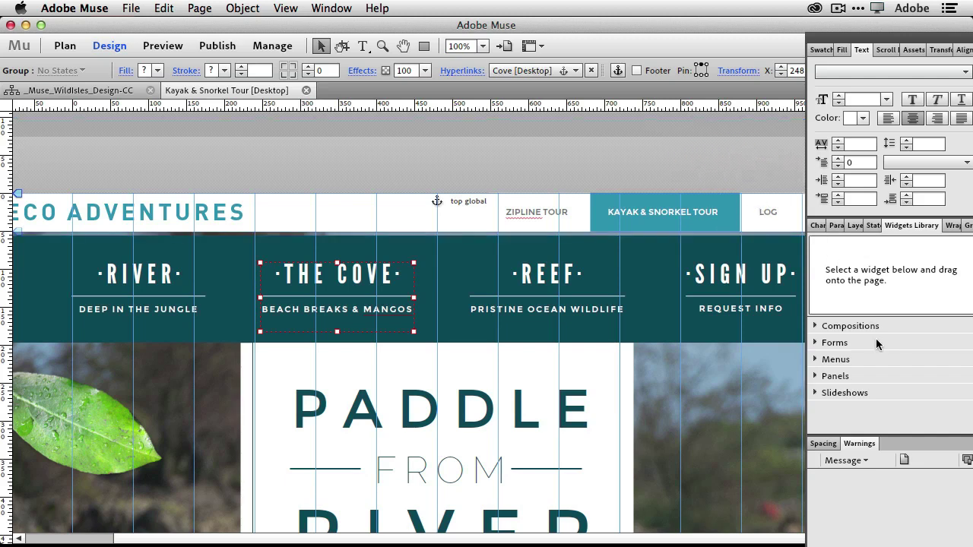
Hide and re-show the Navigation layer, then select the dark-teal nav background rectangle.
click(855, 226)
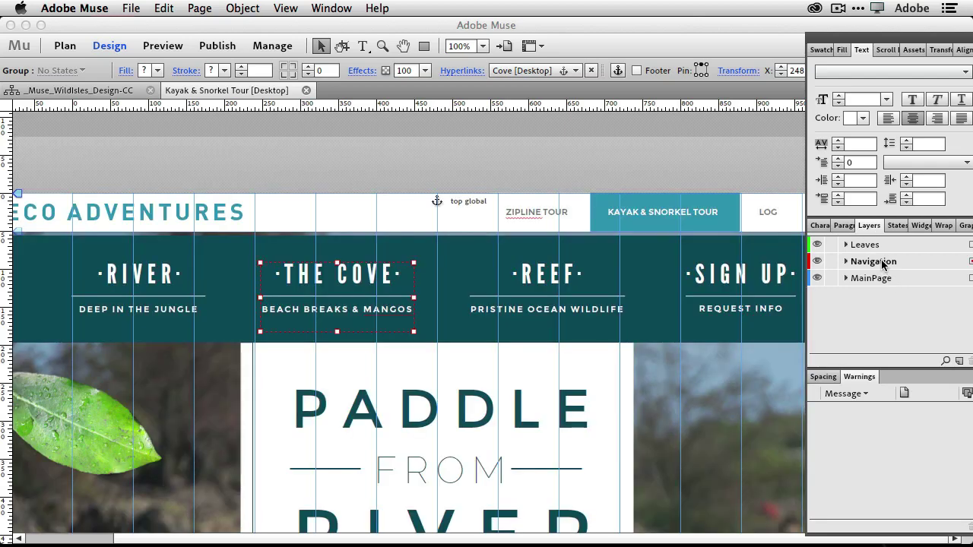
click(818, 263)
click(817, 262)
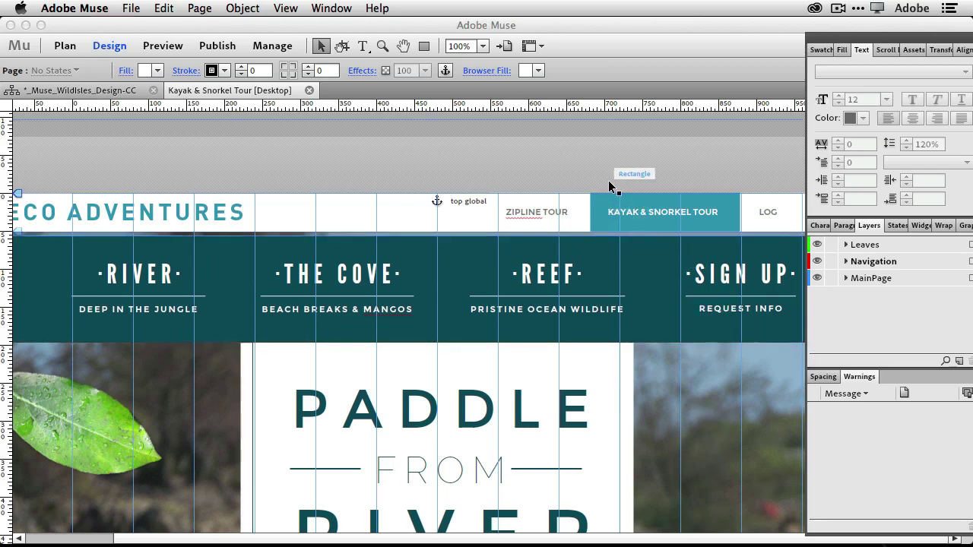
scroll(613, 189, down, 5)
scroll(613, 189, up, 5)
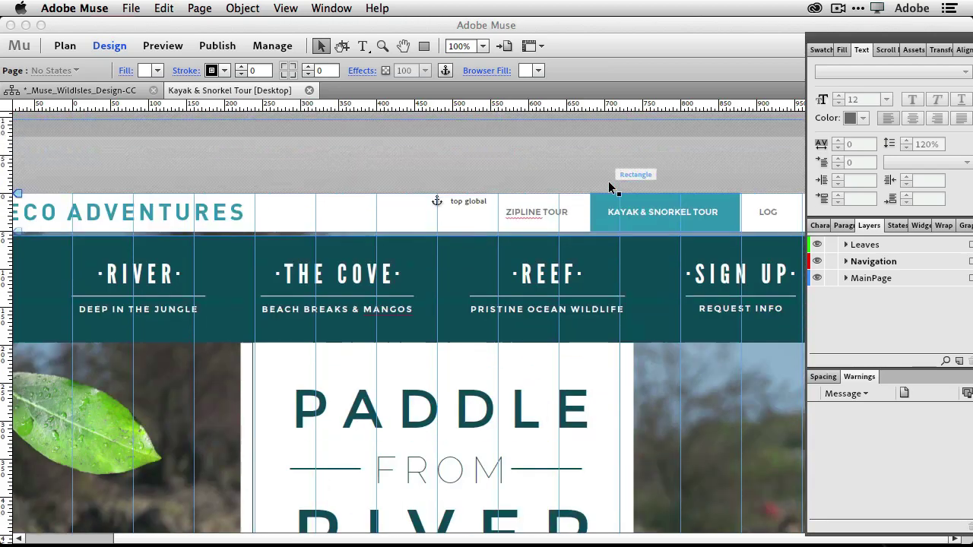
click(642, 255)
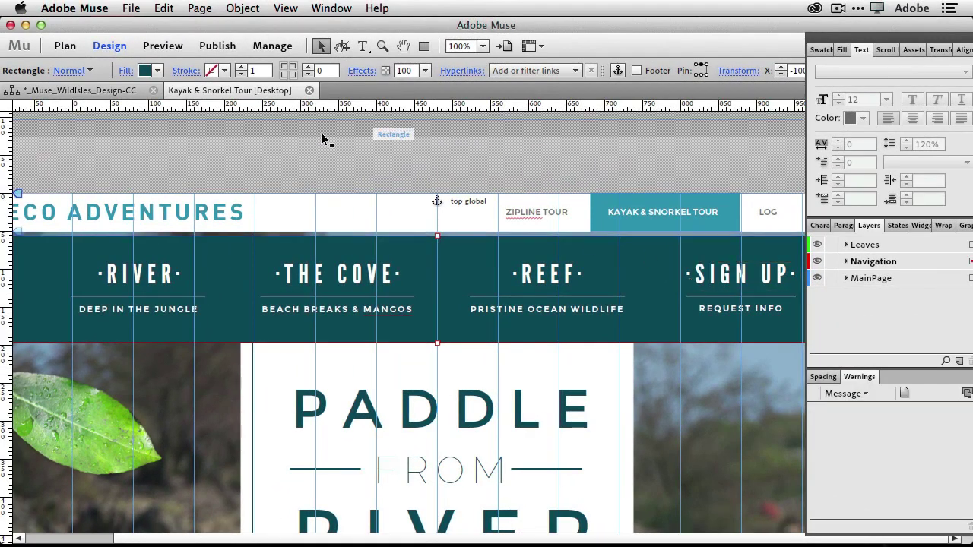
Enable Active State for Anchor Links in Site Properties, then preview the page in the browser.
click(131, 8)
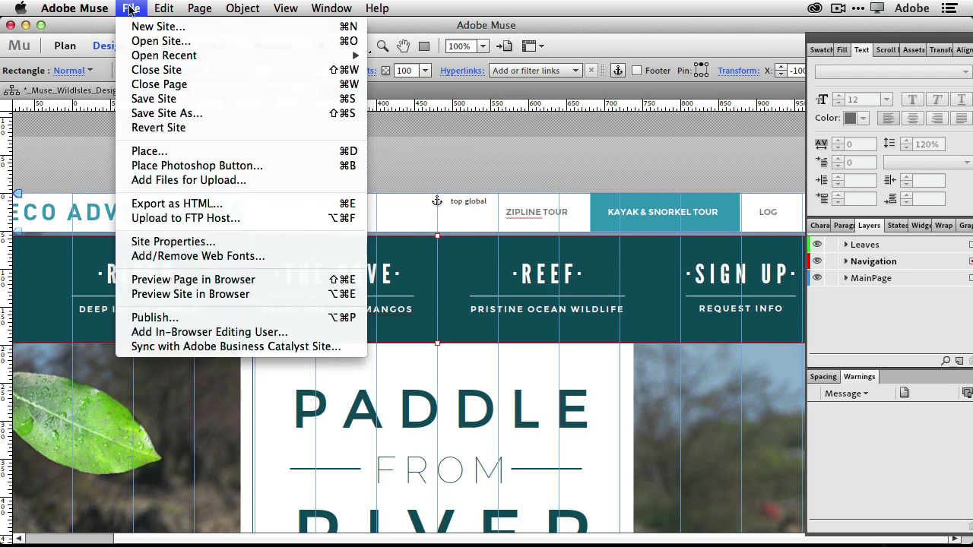
click(203, 243)
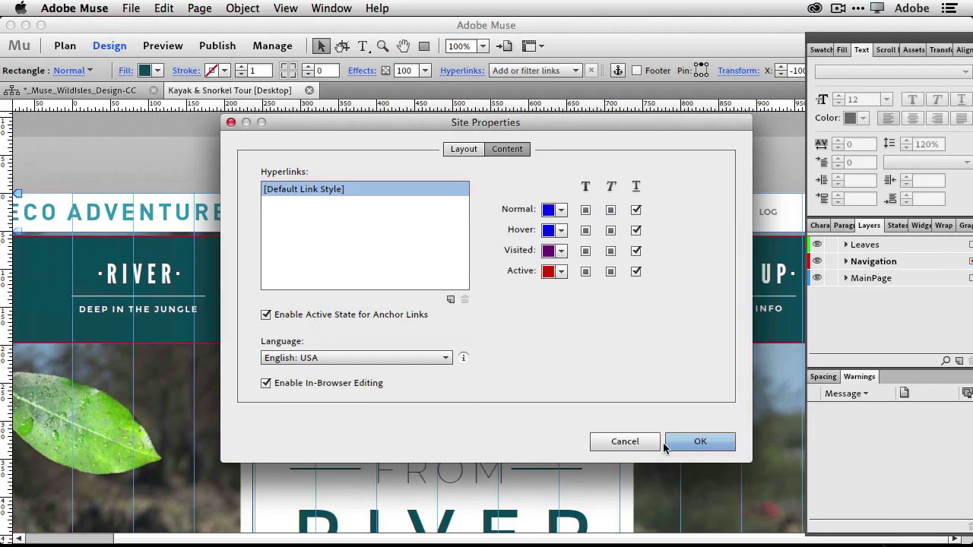
click(620, 443)
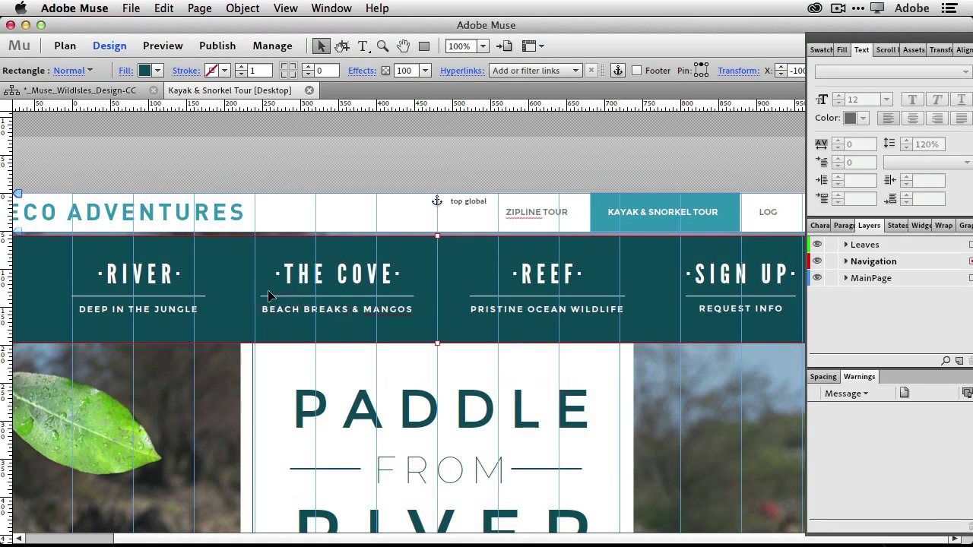
click(131, 8)
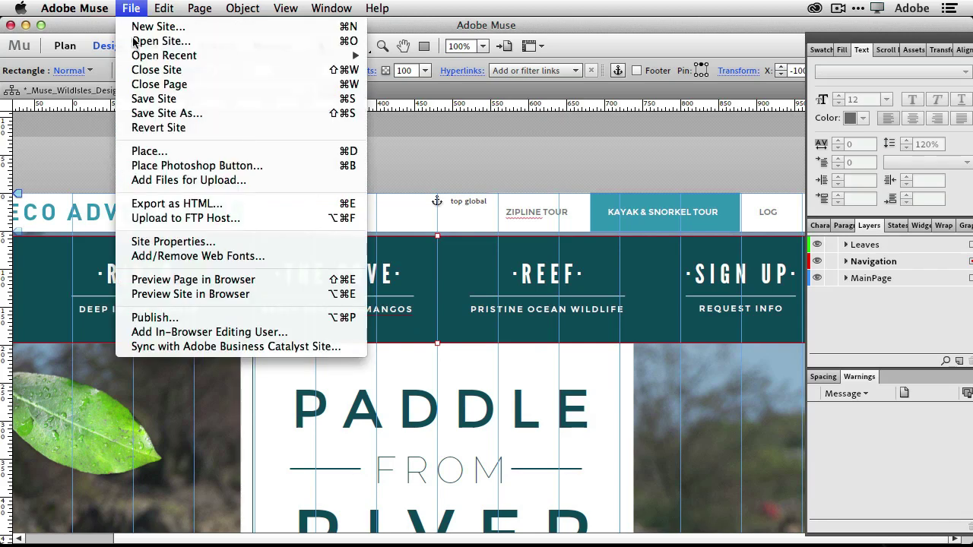
click(201, 281)
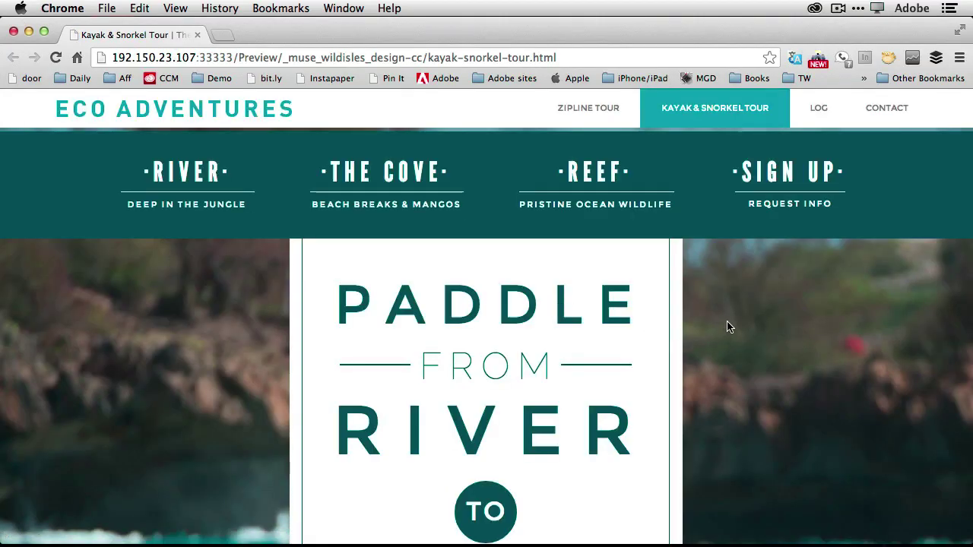
Scroll through the Chrome preview to see the navigation bar stay pinned.
scroll(728, 328, down, 3)
scroll(729, 328, down, 7)
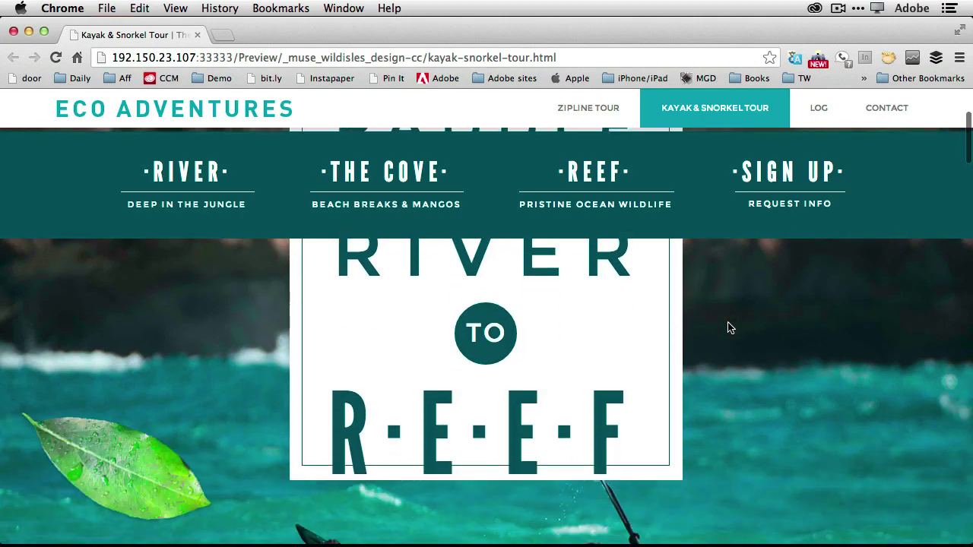
scroll(728, 328, down, 10)
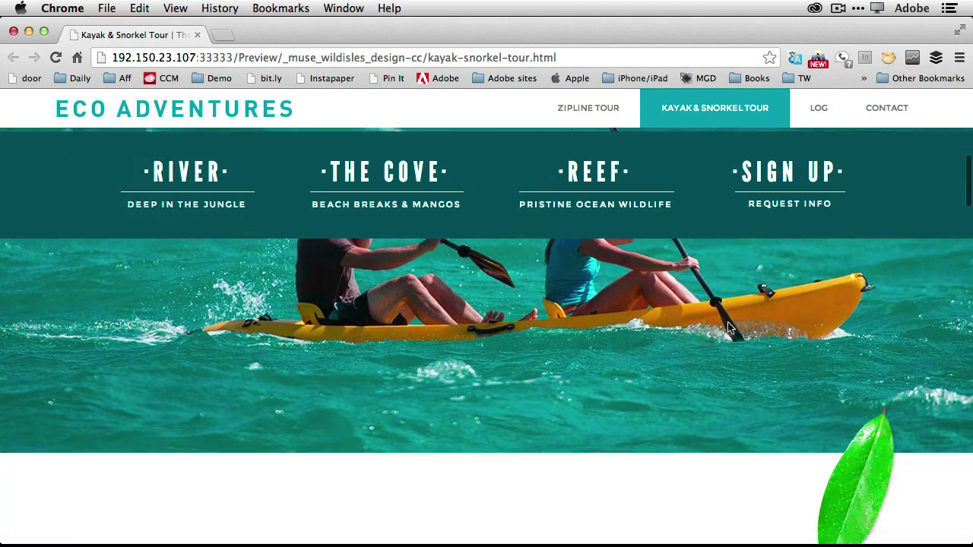
scroll(728, 328, down, 9)
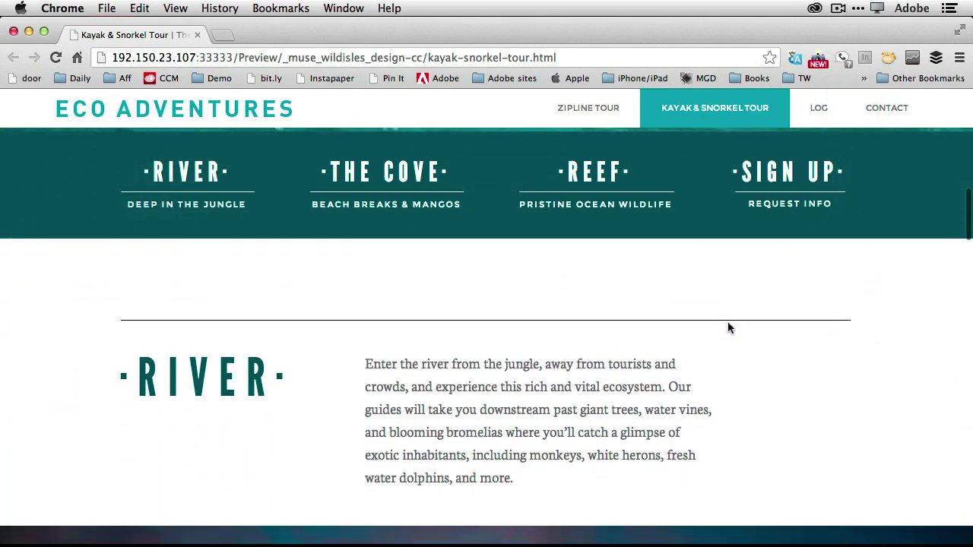
scroll(728, 328, down, 3)
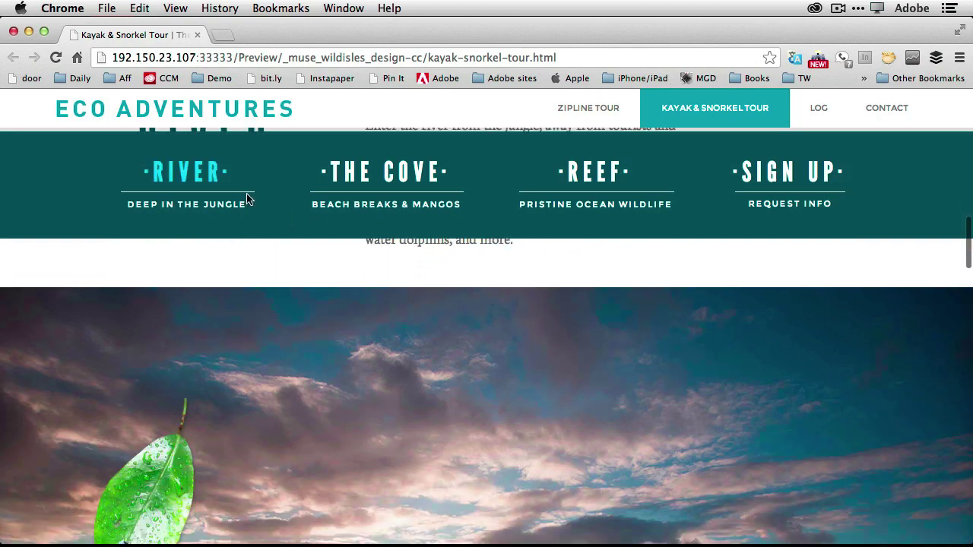
scroll(620, 298, down, 3)
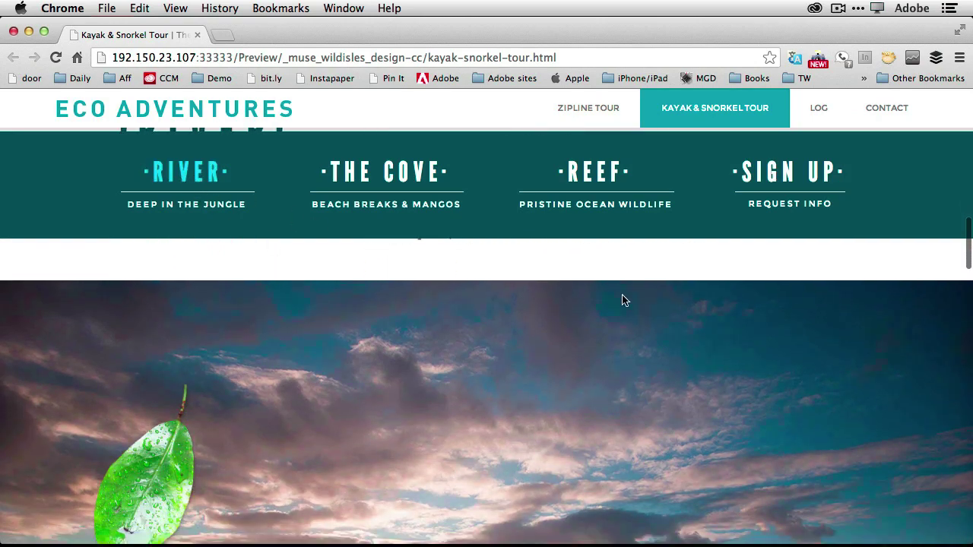
scroll(622, 301, down, 10)
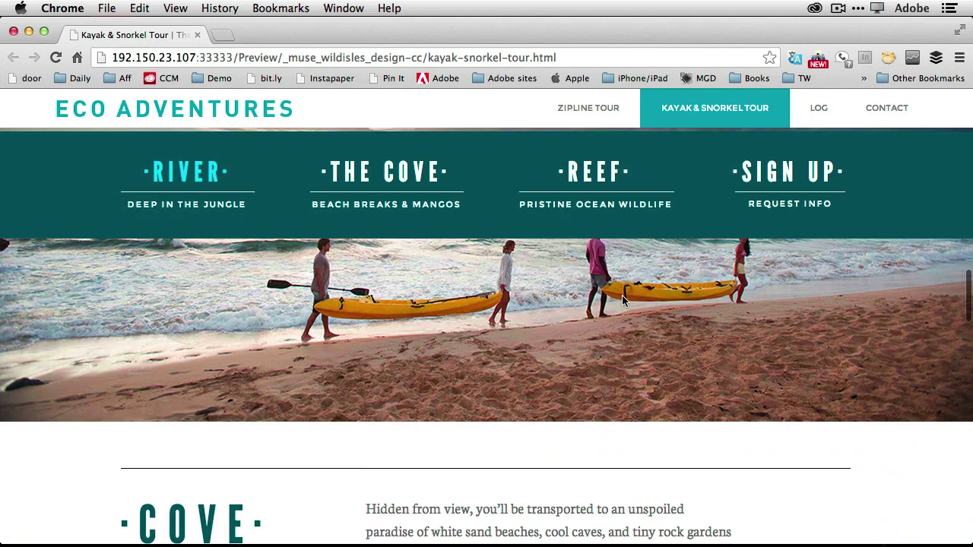
scroll(622, 301, down, 6)
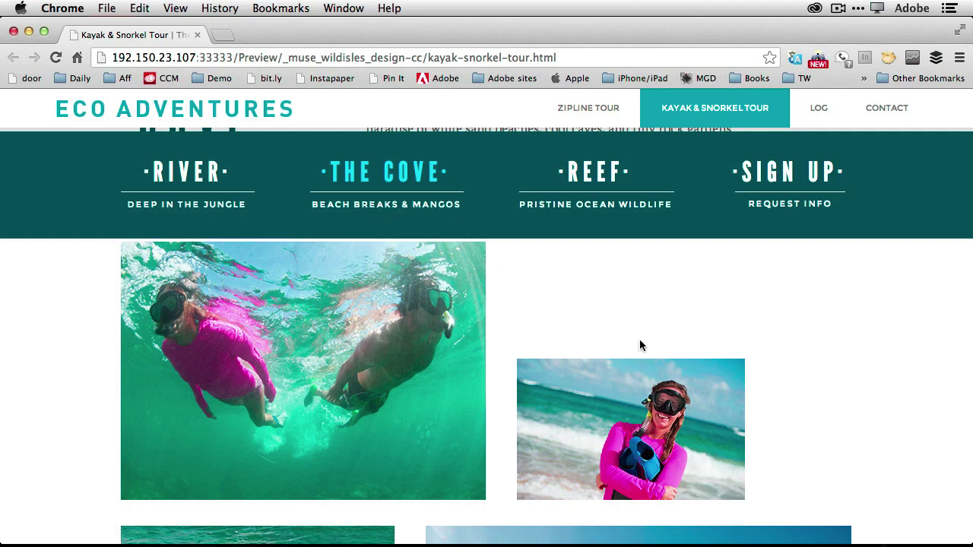
scroll(641, 343, up, 10)
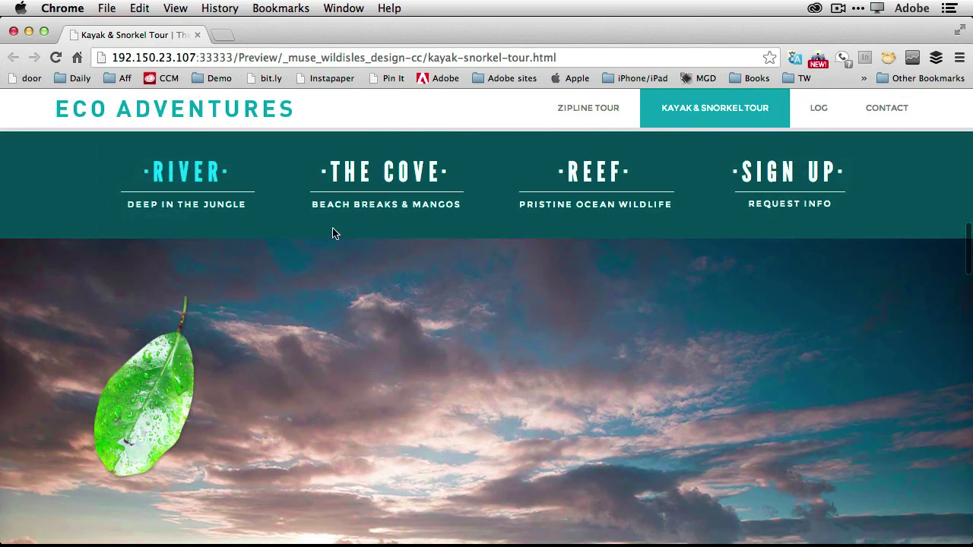
Test the RIVER, THE COVE and RIVER links' jumps and active highlighting, then return to Muse.
click(211, 180)
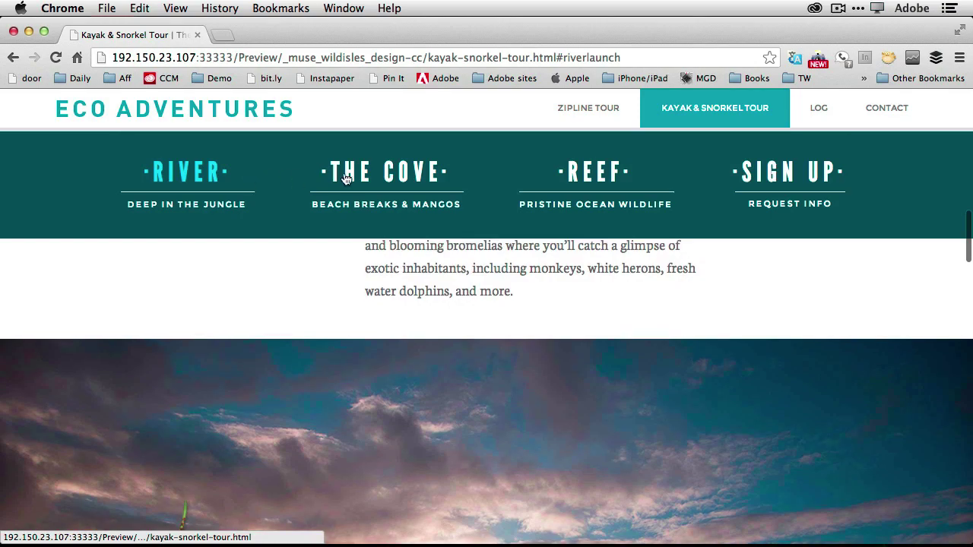
click(344, 177)
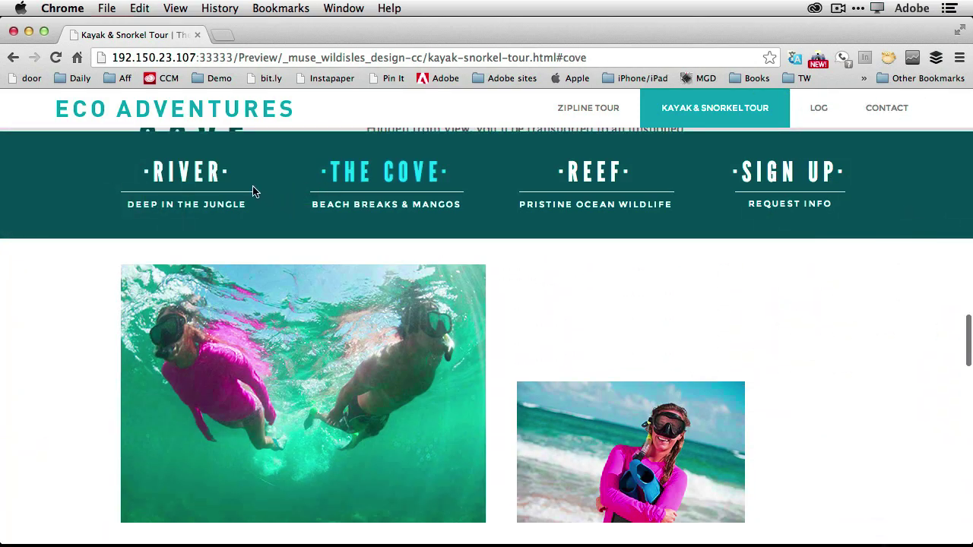
click(253, 191)
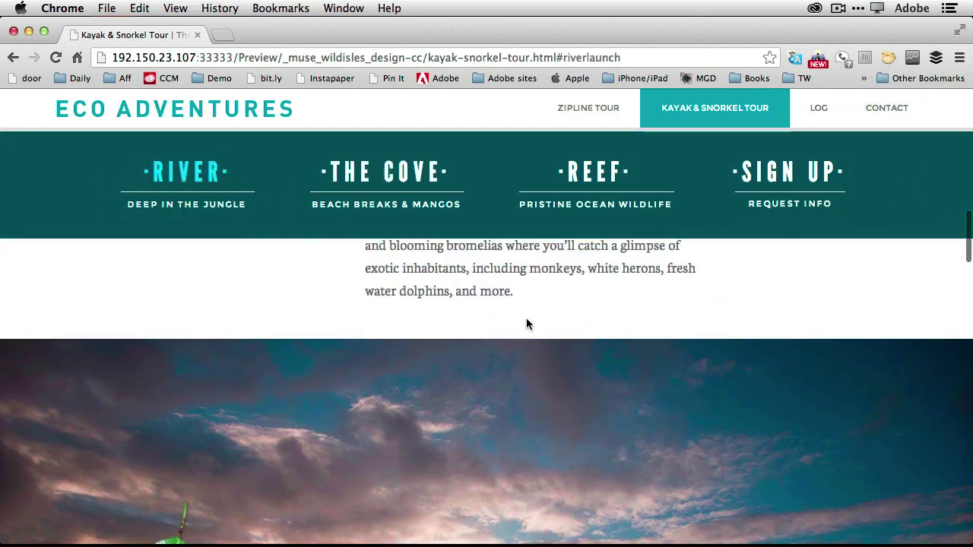
scroll(526, 318, down, 10)
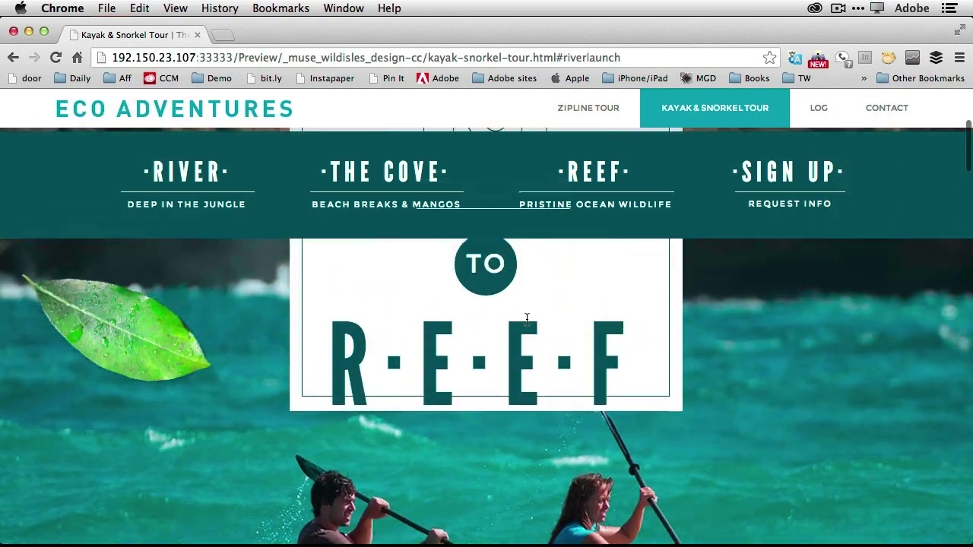
scroll(526, 318, up, 2)
scroll(526, 318, down, 5)
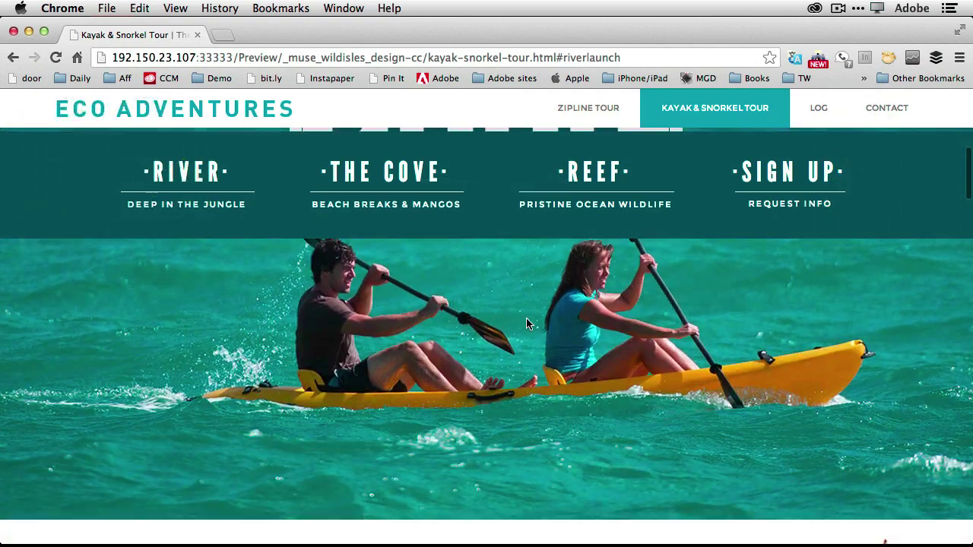
scroll(526, 318, down, 3)
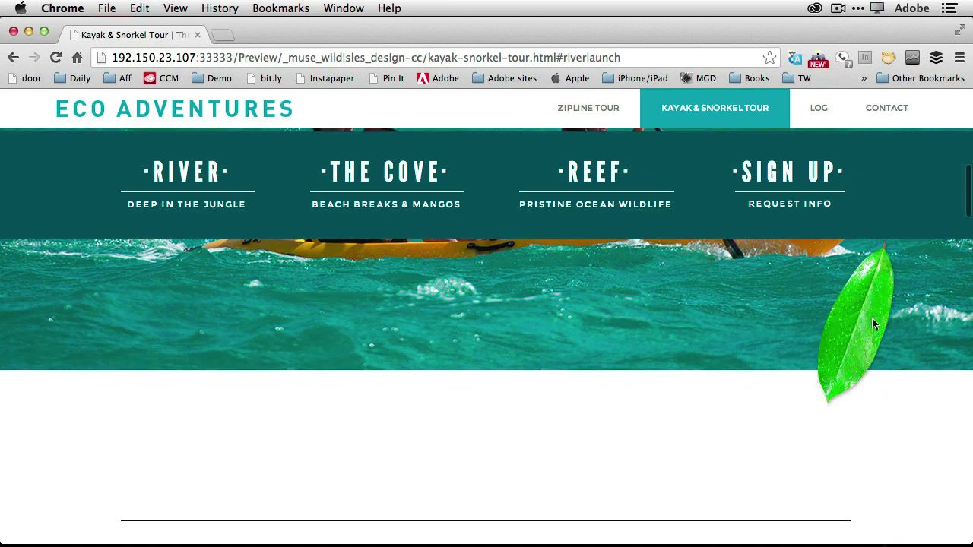
scroll(704, 321, down, 10)
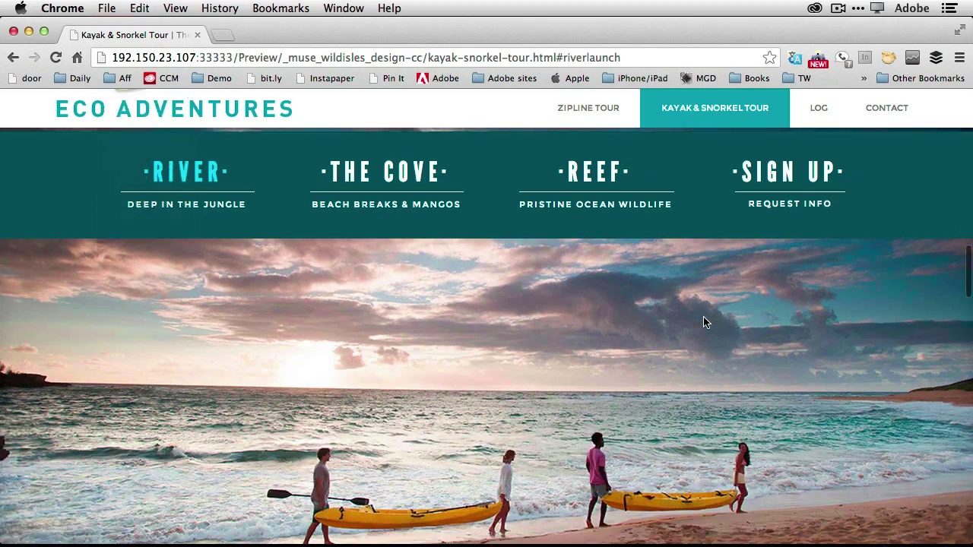
scroll(704, 322, up, 6)
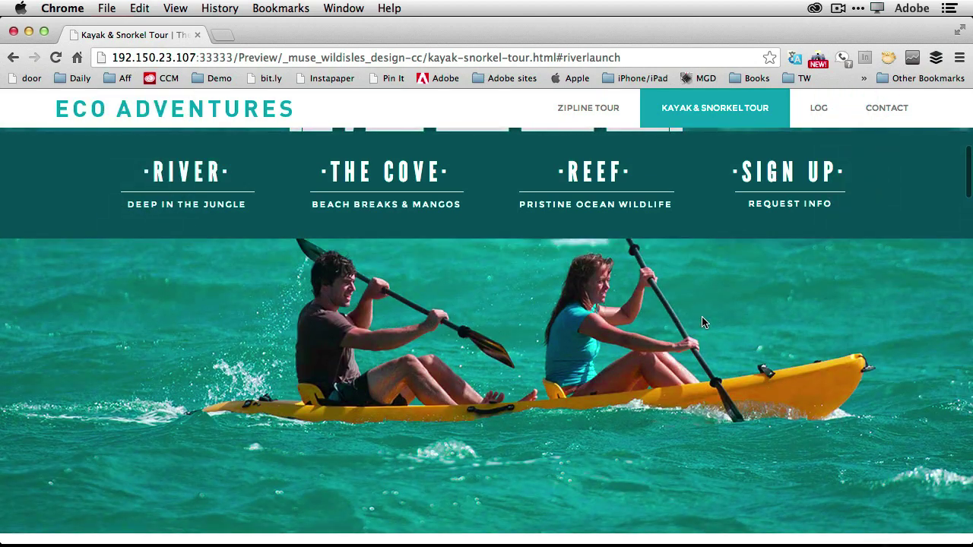
key(super+Tab)
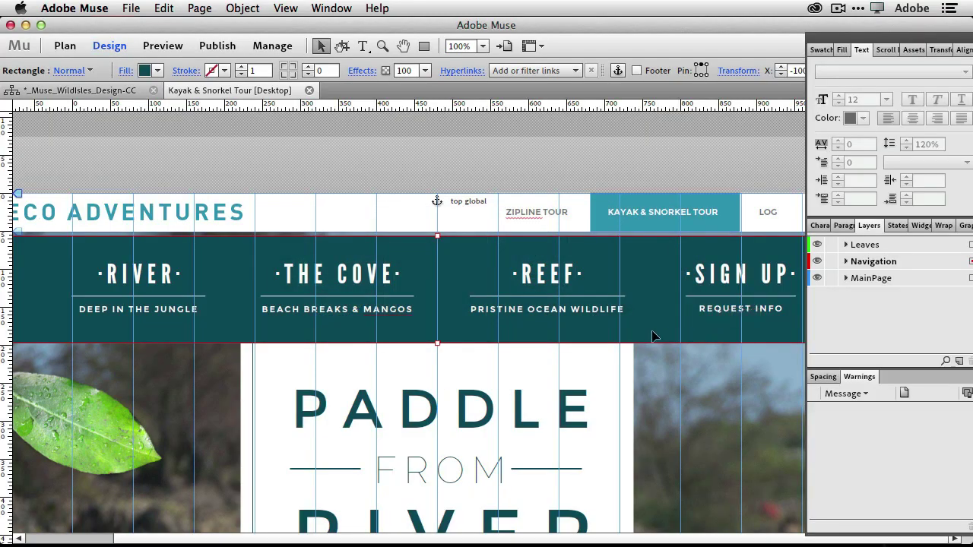
Move the top-left leaf to X -92 and view its Scroll Motion: key position 667 px, factor 2.
click(97, 428)
drag(89, 428, 121, 428)
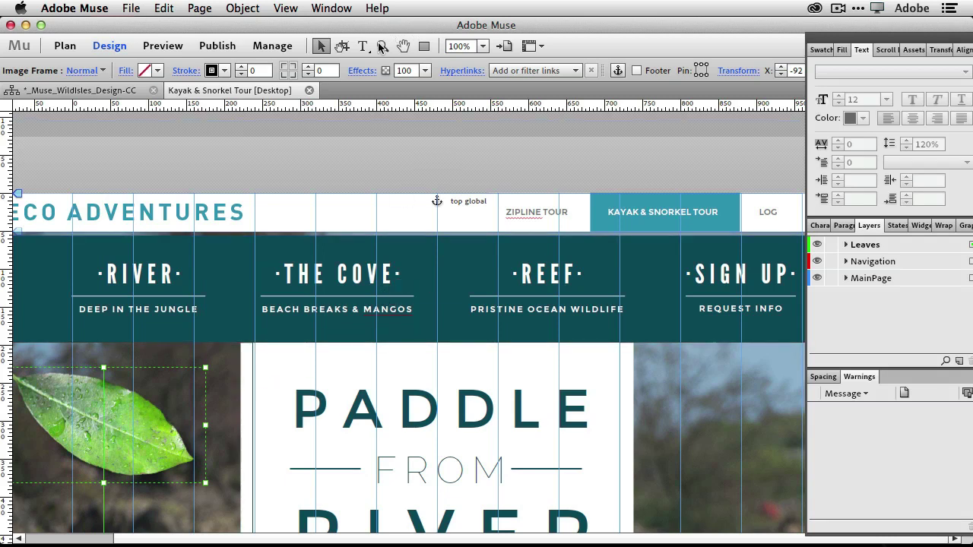
click(362, 70)
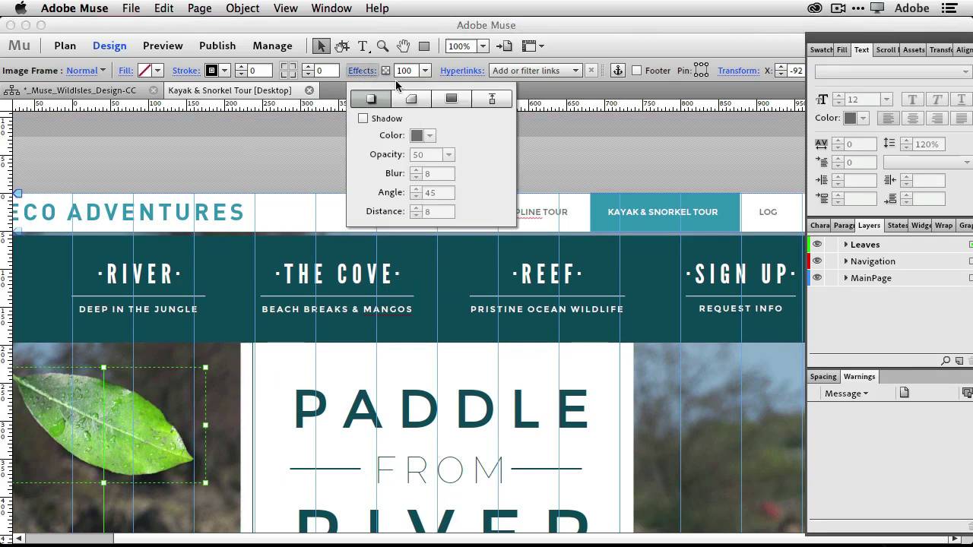
click(493, 101)
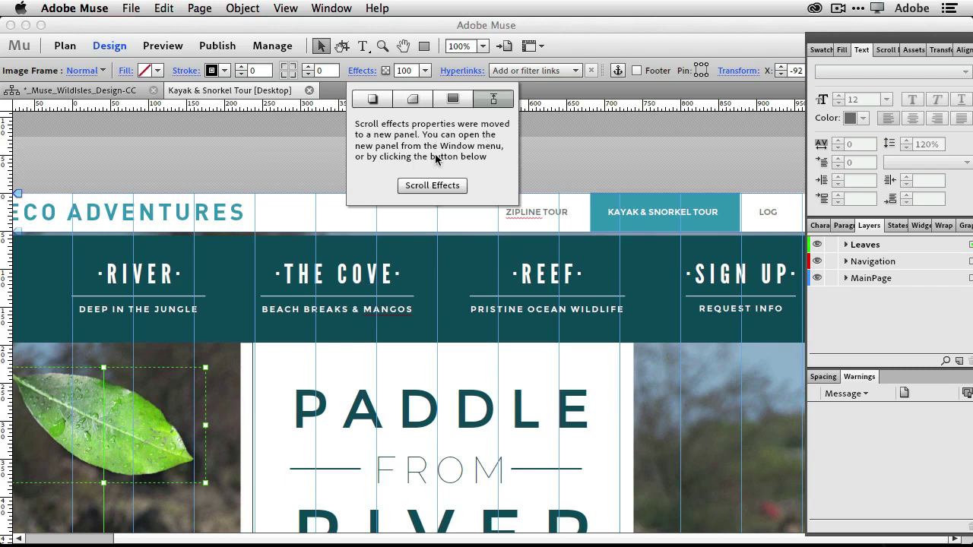
click(430, 186)
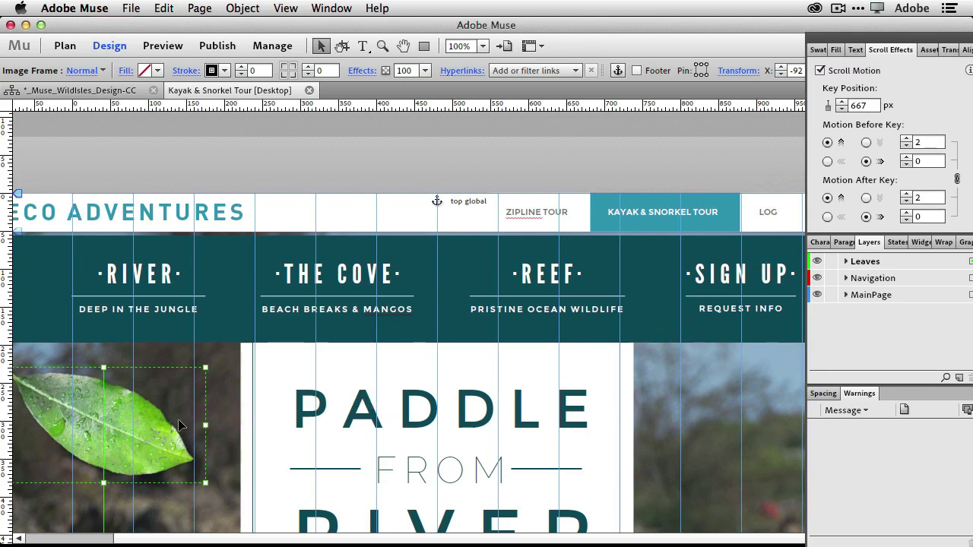
Check the right-hand leaf's scroll motion, then the River leaf's: key position 1891 px, factor 2.
scroll(768, 410, down, 10)
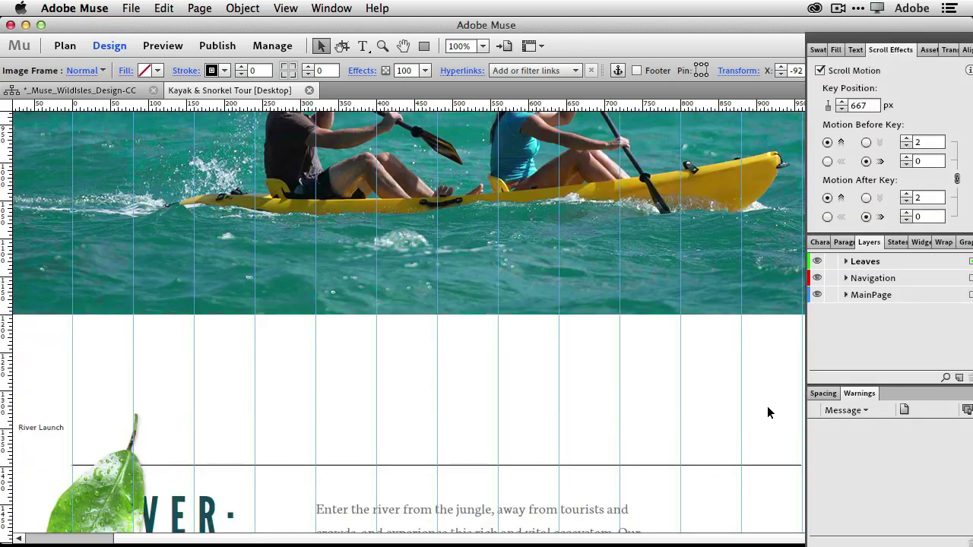
scroll(767, 406, up, 5)
click(779, 432)
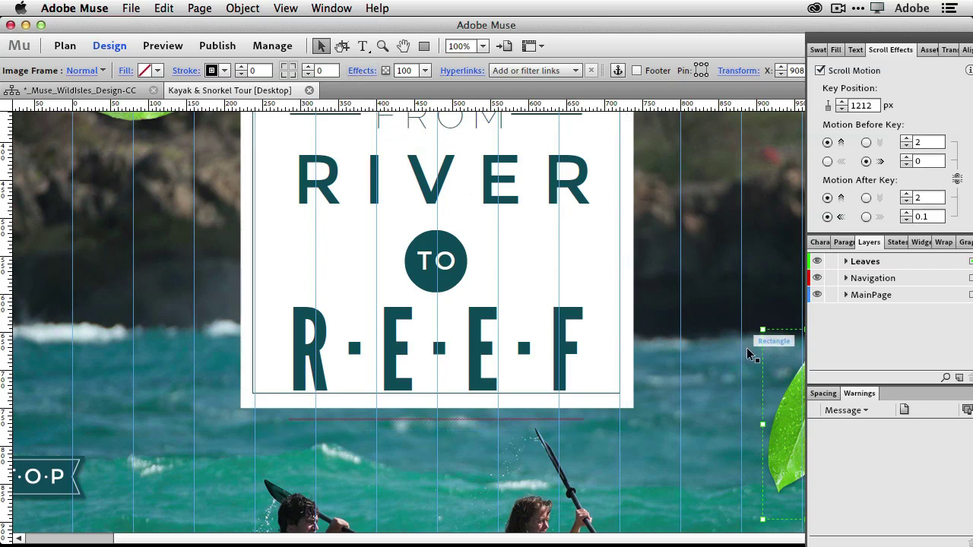
scroll(719, 371, down, 5)
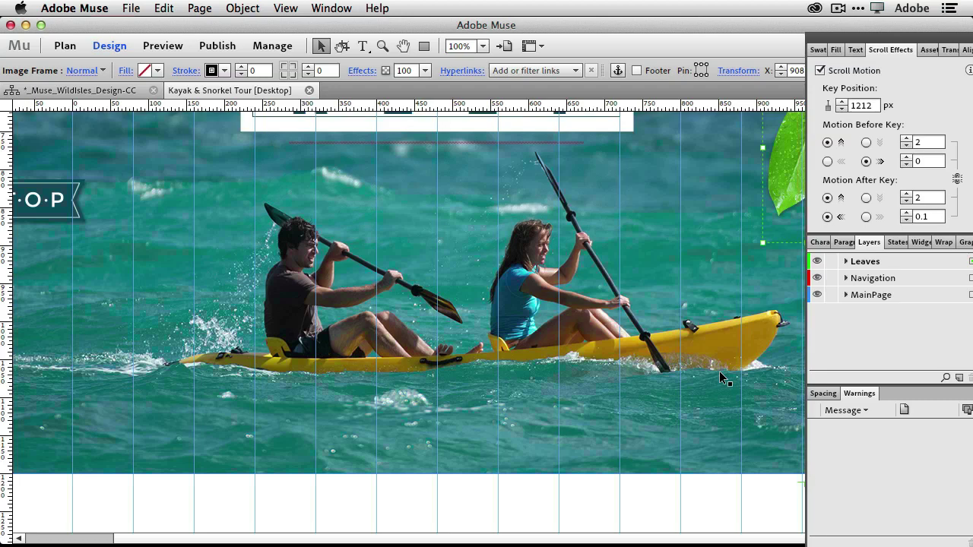
scroll(719, 371, down, 4)
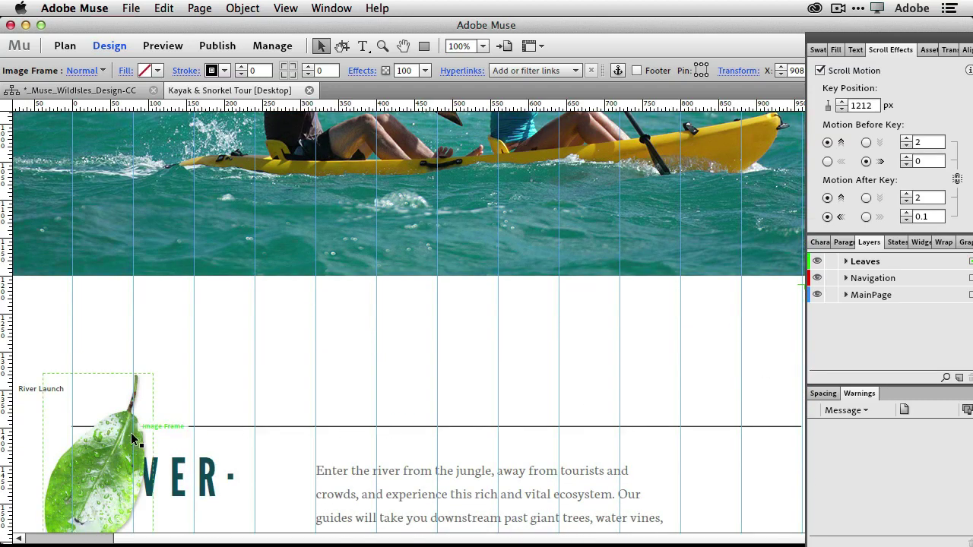
click(133, 439)
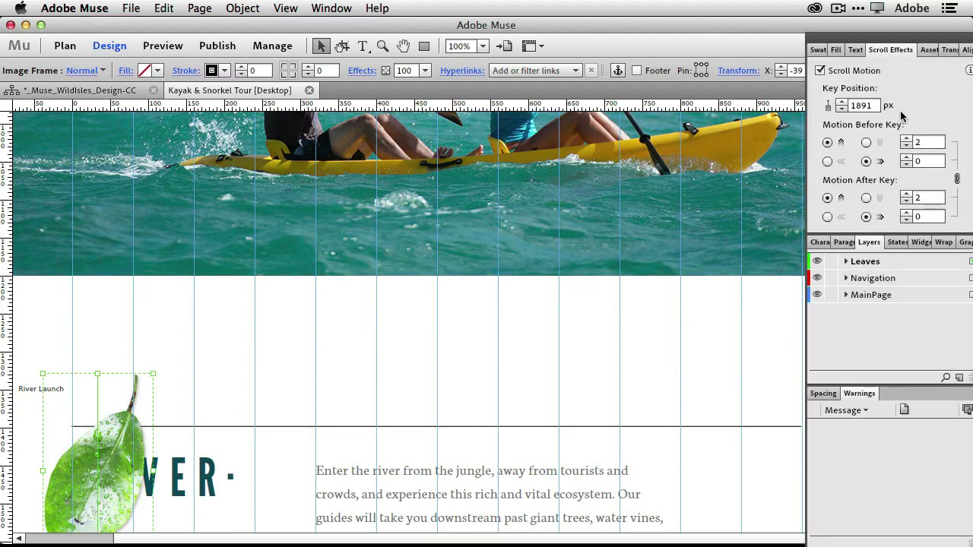